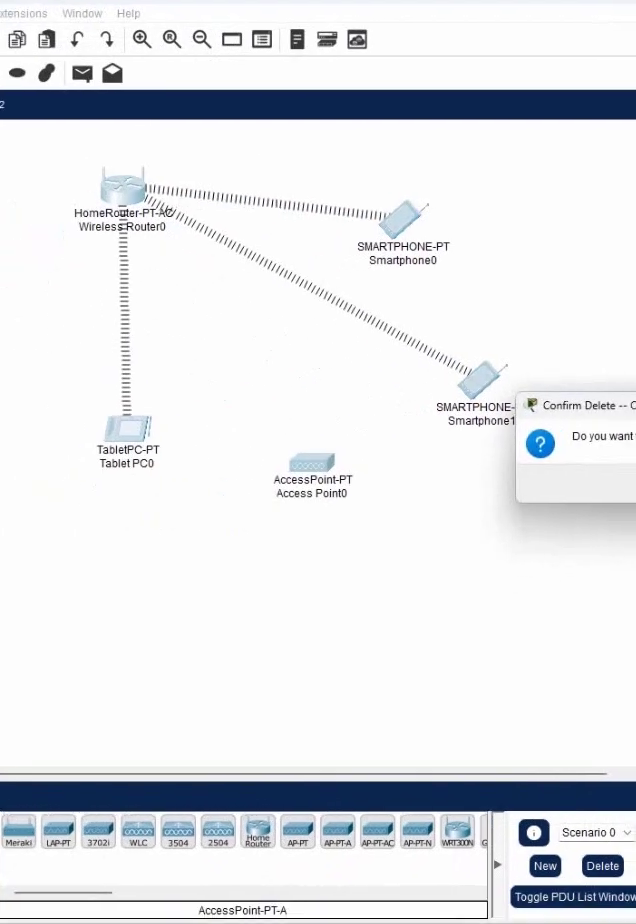
- Delete the entire old wireless topology, confirming the deletion, to leave the workspace empty
key(Return)
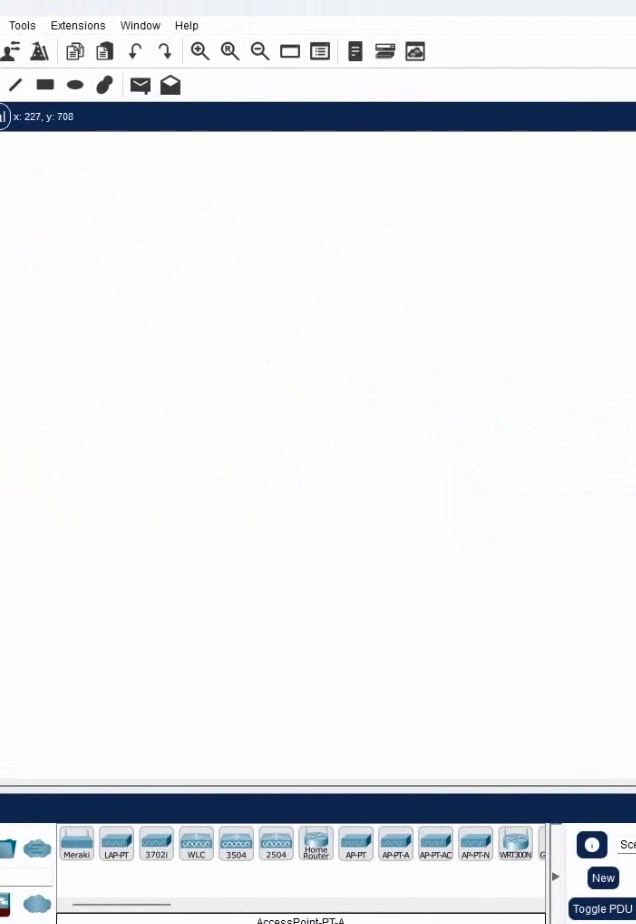
click(43, 886)
- Place a 2960 switch on the canvas and a Server-PT at the upper right
drag(82, 836, 337, 280)
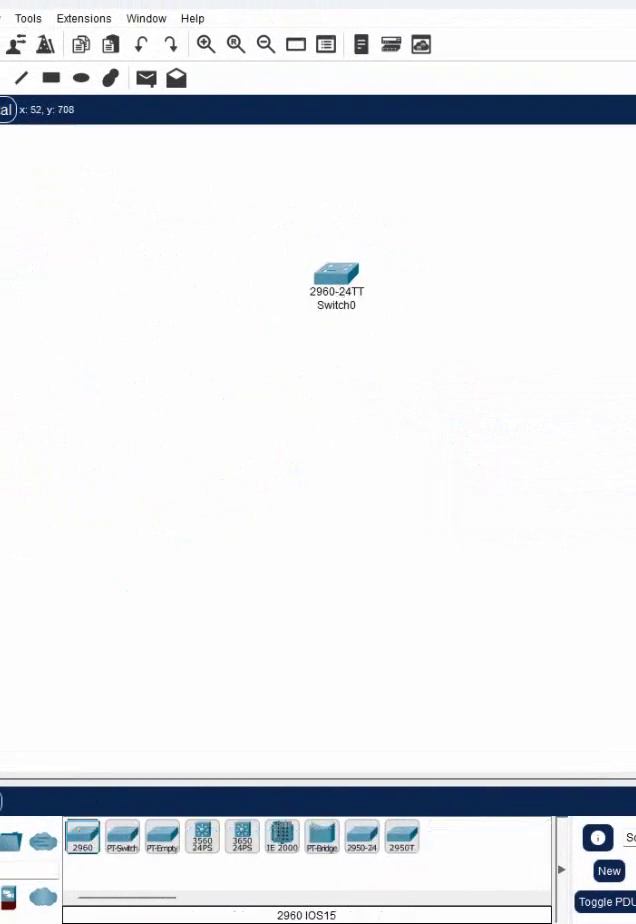
click(10, 841)
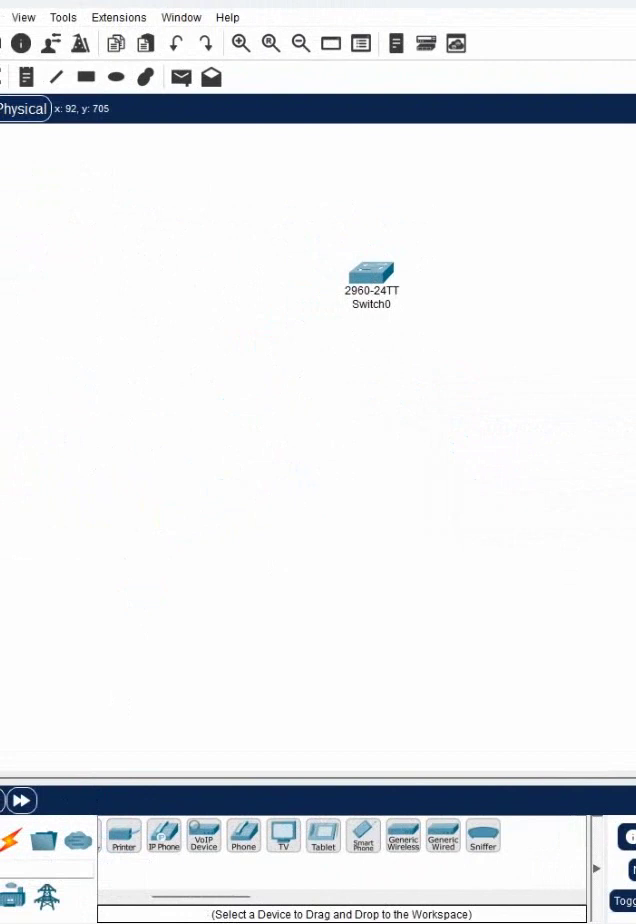
click(27, 840)
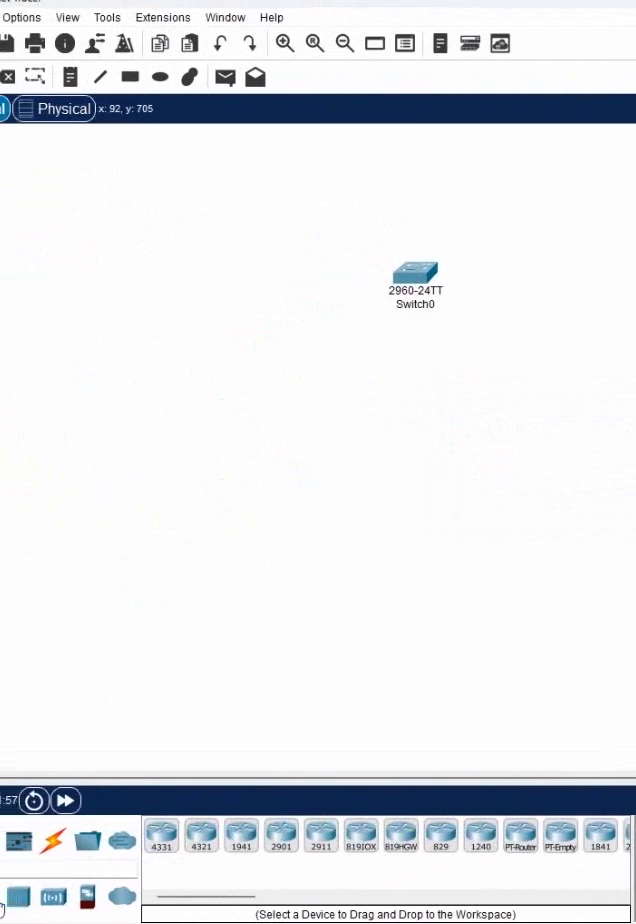
click(20, 848)
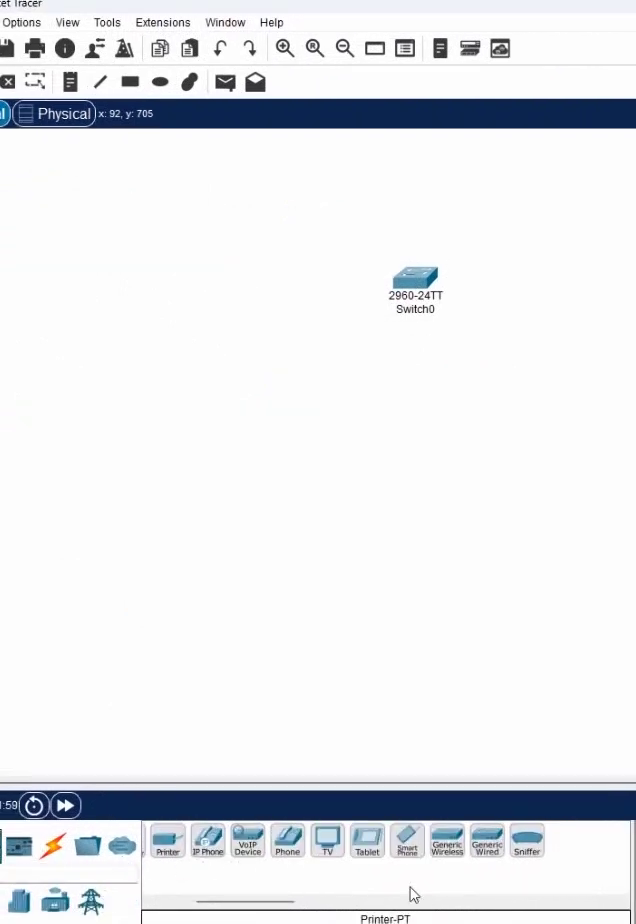
drag(283, 904, 167, 900)
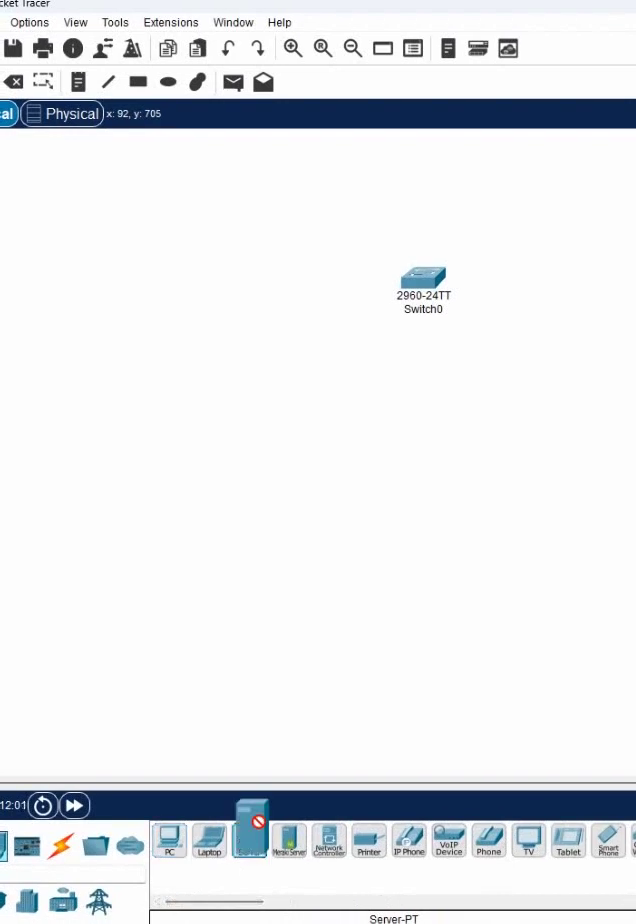
drag(250, 842, 600, 200)
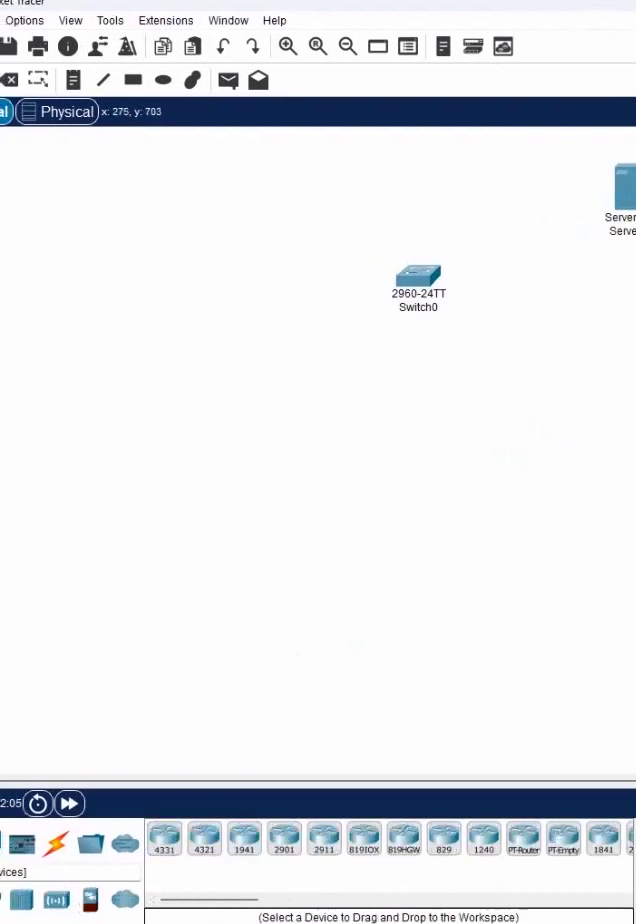
- Place a WLC-2504 wireless LAN controller left of the switch
click(55, 904)
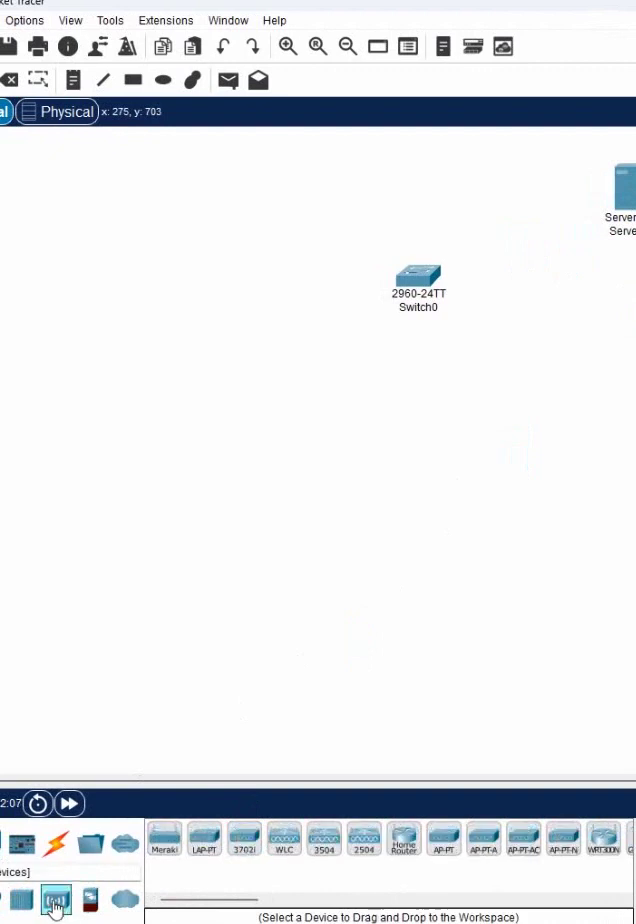
click(365, 842)
click(175, 245)
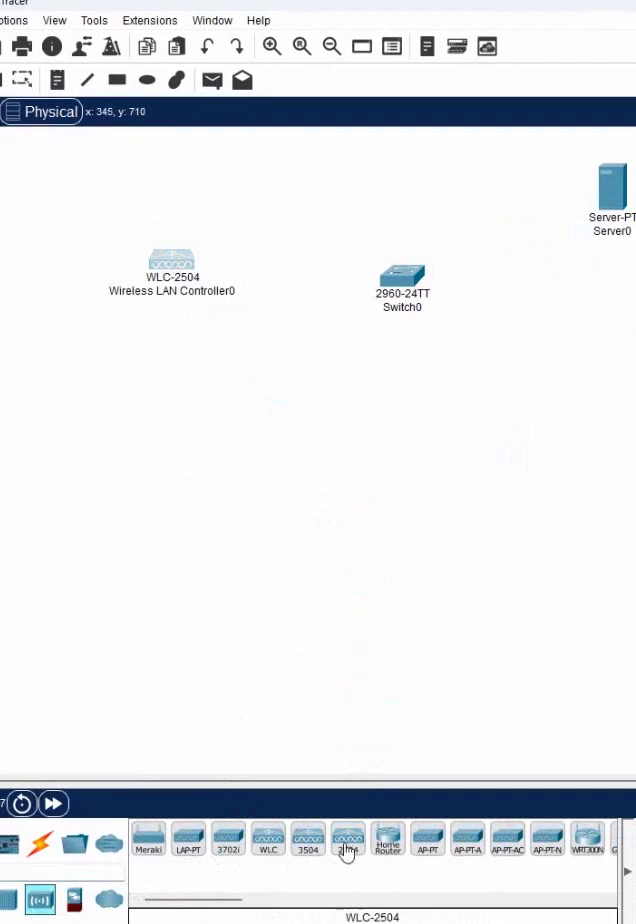
- Add two LAP-PT access points on the right and move Switch0 below the server
click(188, 845)
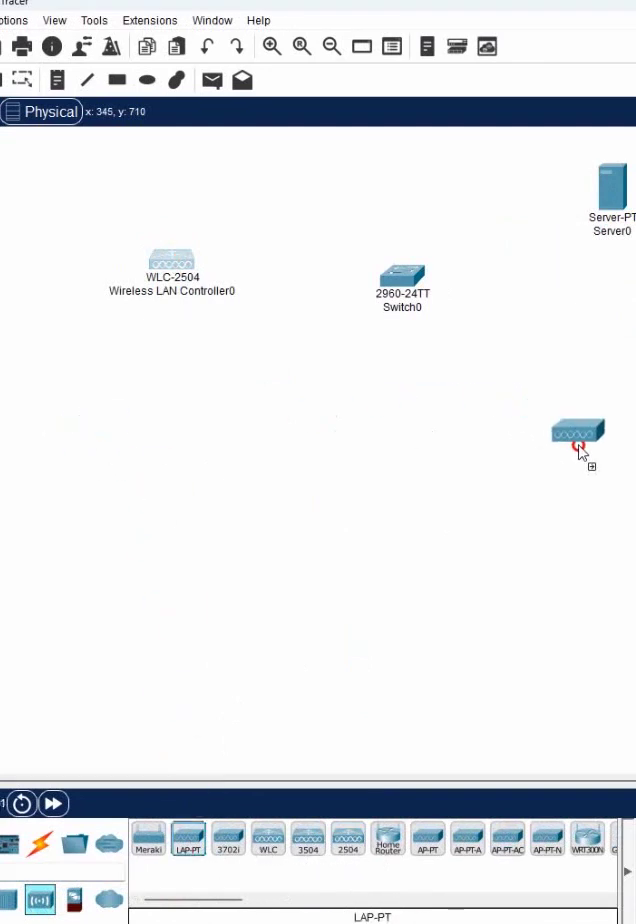
click(576, 440)
click(188, 845)
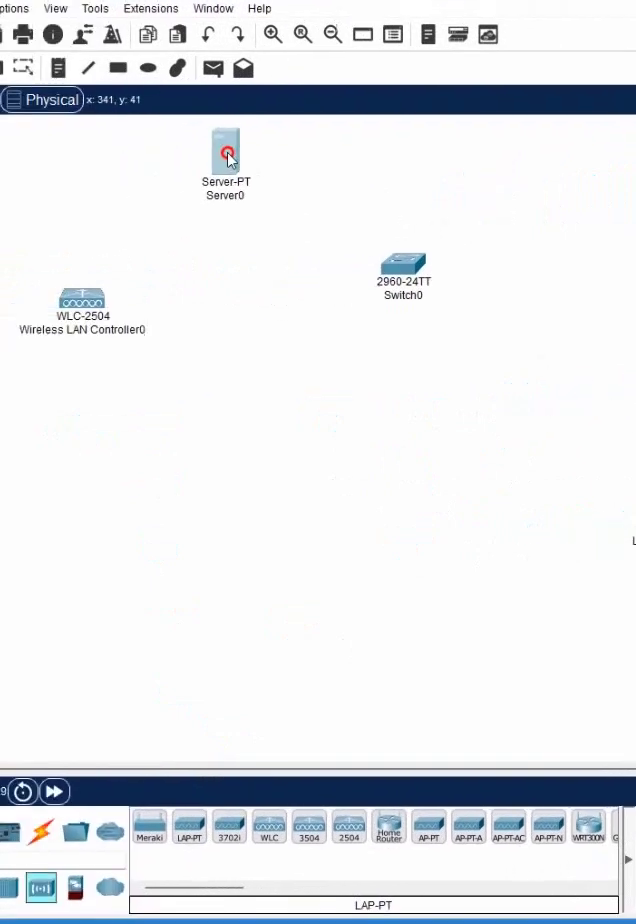
drag(400, 262, 254, 330)
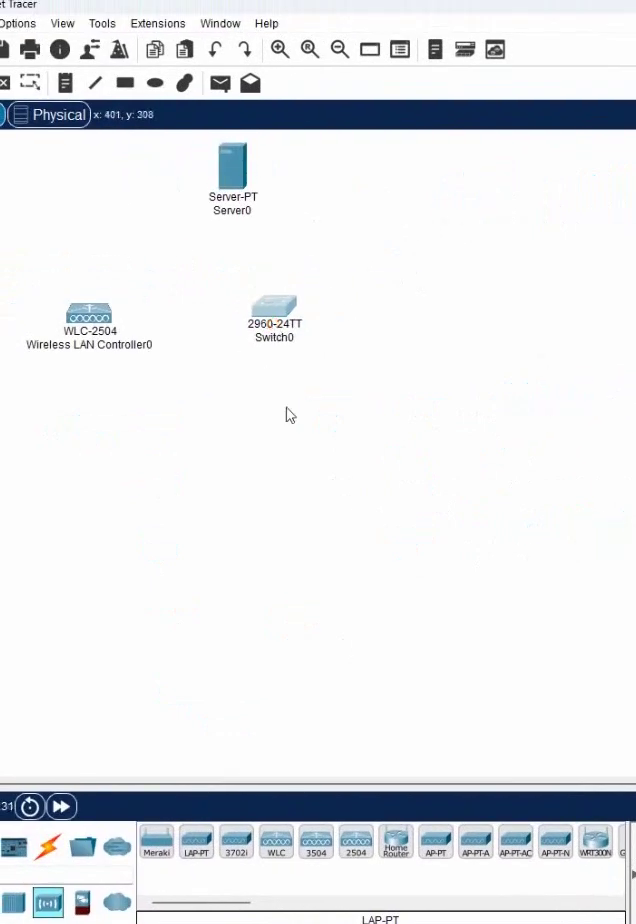
click(625, 190)
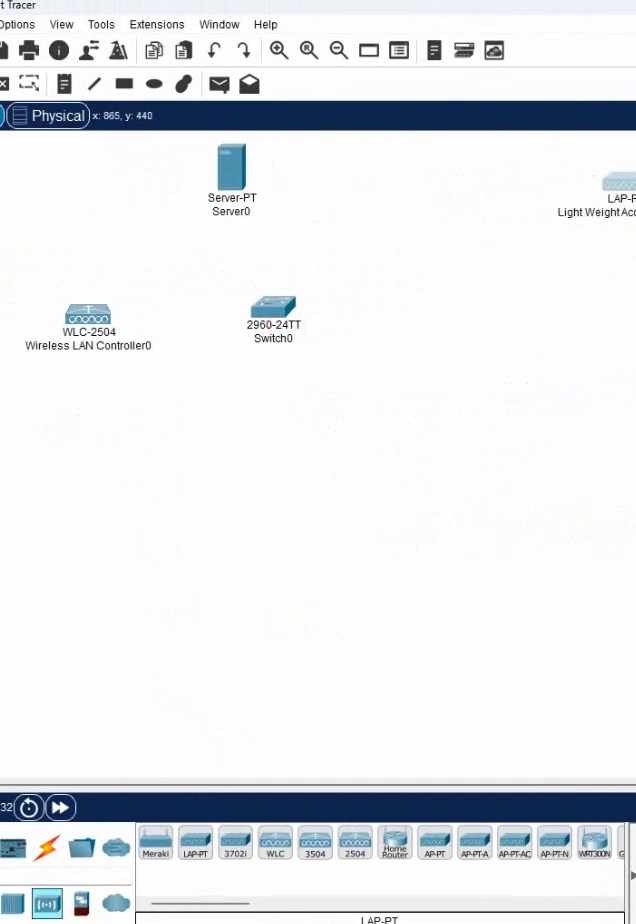
click(630, 405)
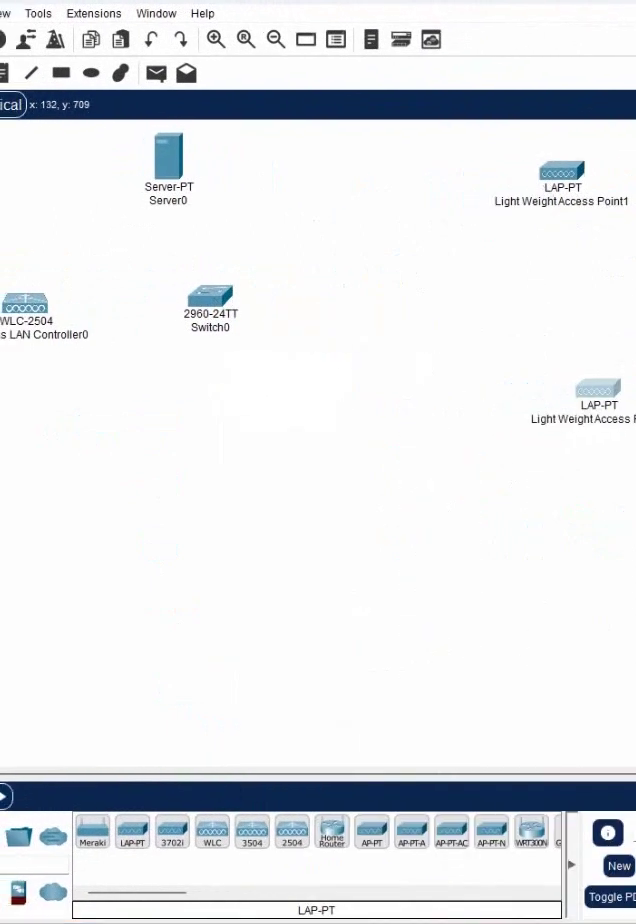
- Auto-cable Switch0 to both LAP-PT access points, then open Light Weight Access Point1's settings
click(50, 890)
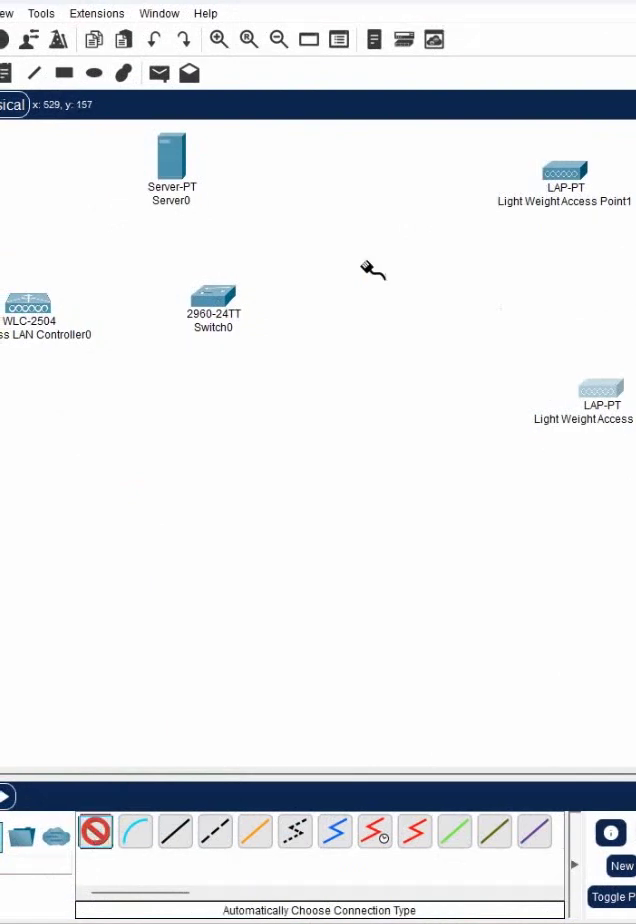
click(213, 296)
click(562, 175)
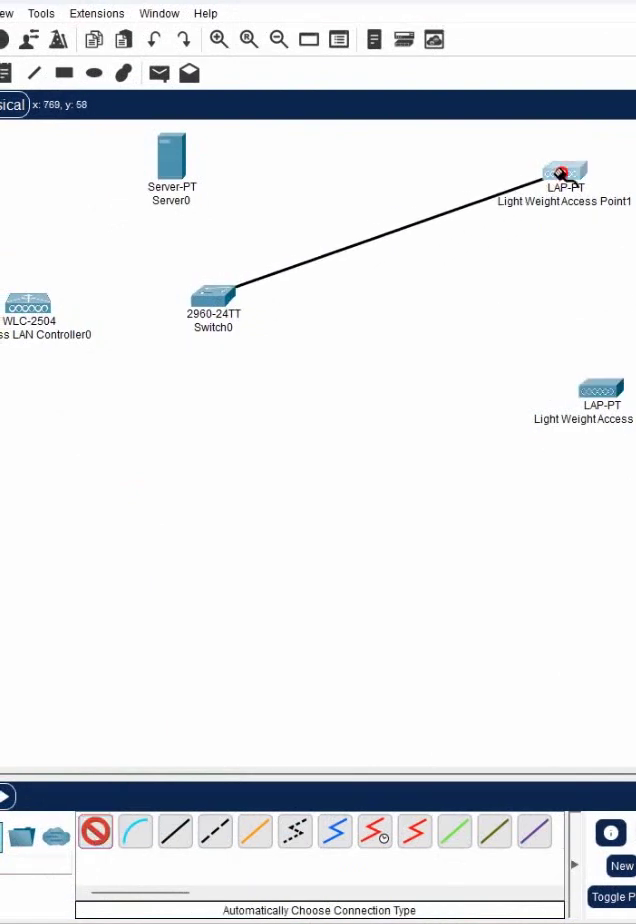
click(95, 831)
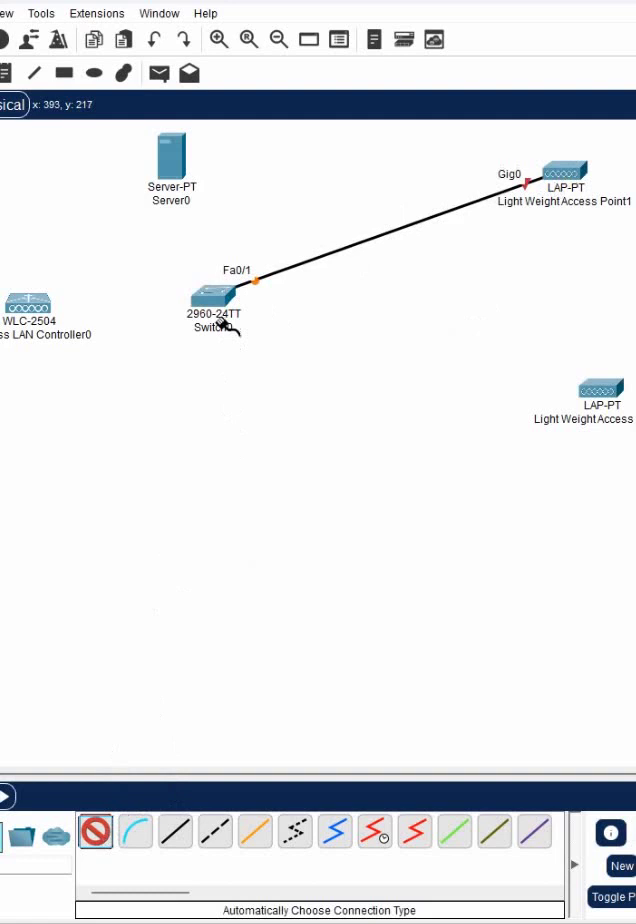
click(213, 296)
click(600, 388)
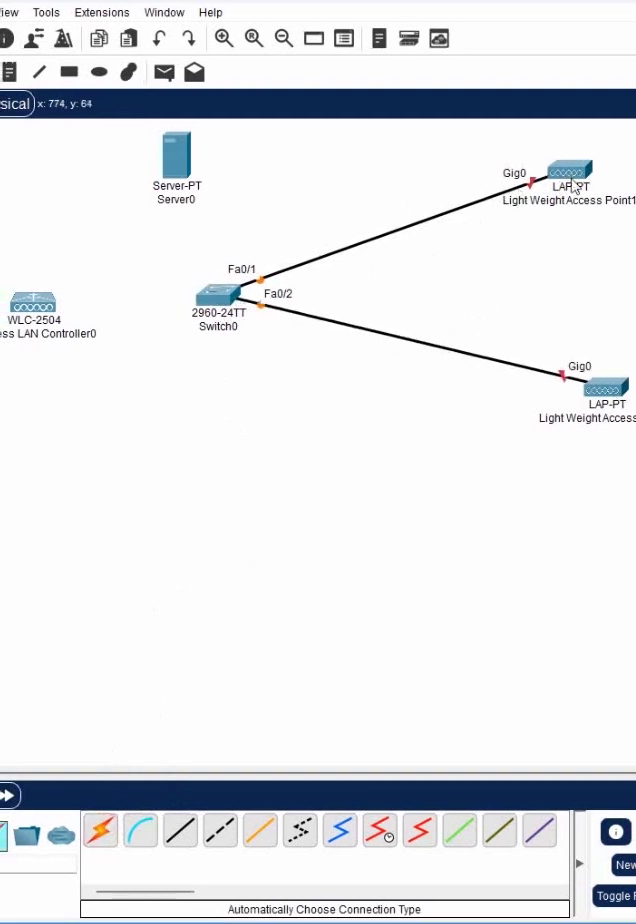
click(566, 173)
drag(575, 201, 300, 180)
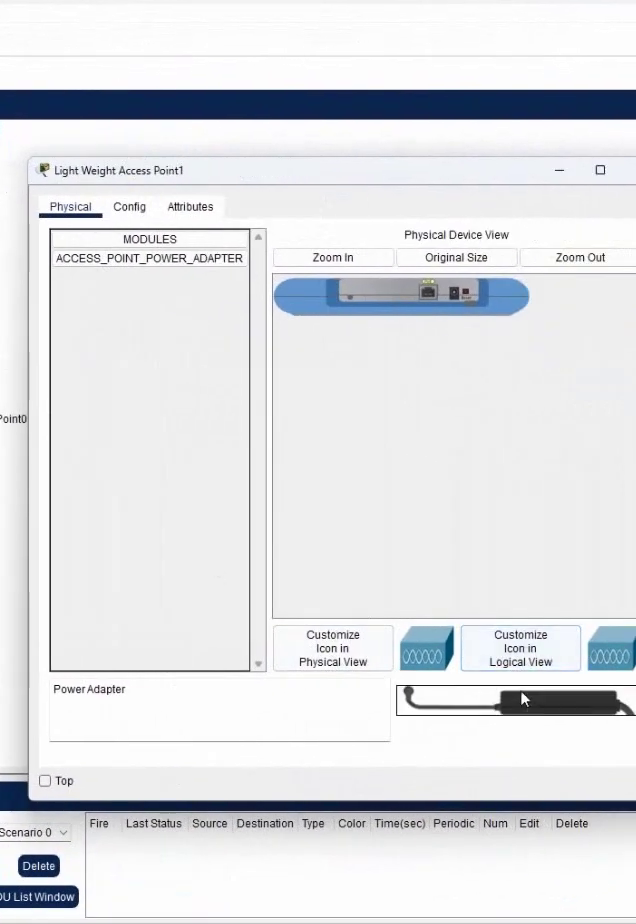
- Plug power adapters into Light Weight Access Point1 and Access Point0
mouse_move(521, 703)
mouse_down()
mouse_move(425, 445)
mouse_move(413, 306)
mouse_move(413, 312)
mouse_up()
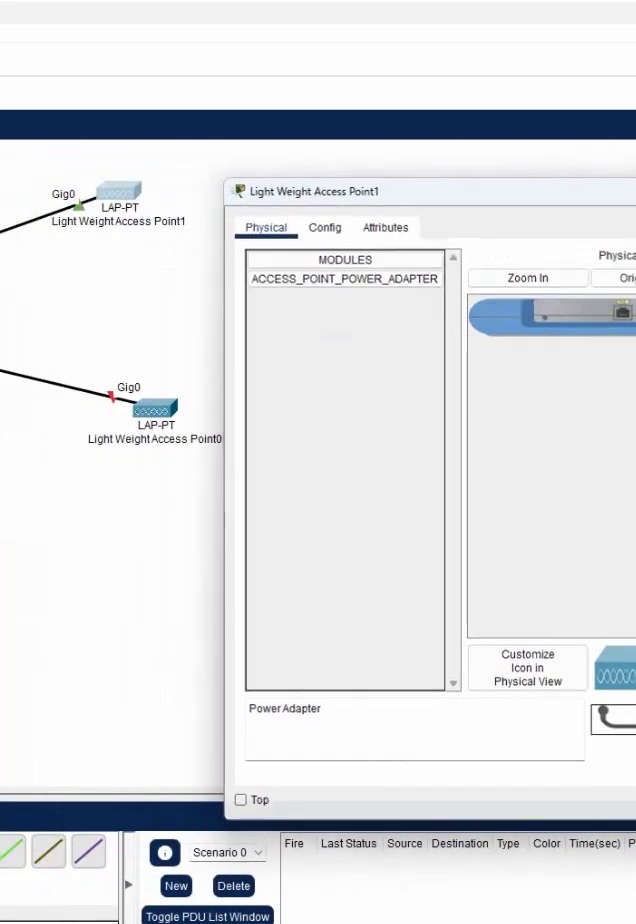
key(Escape)
click(158, 420)
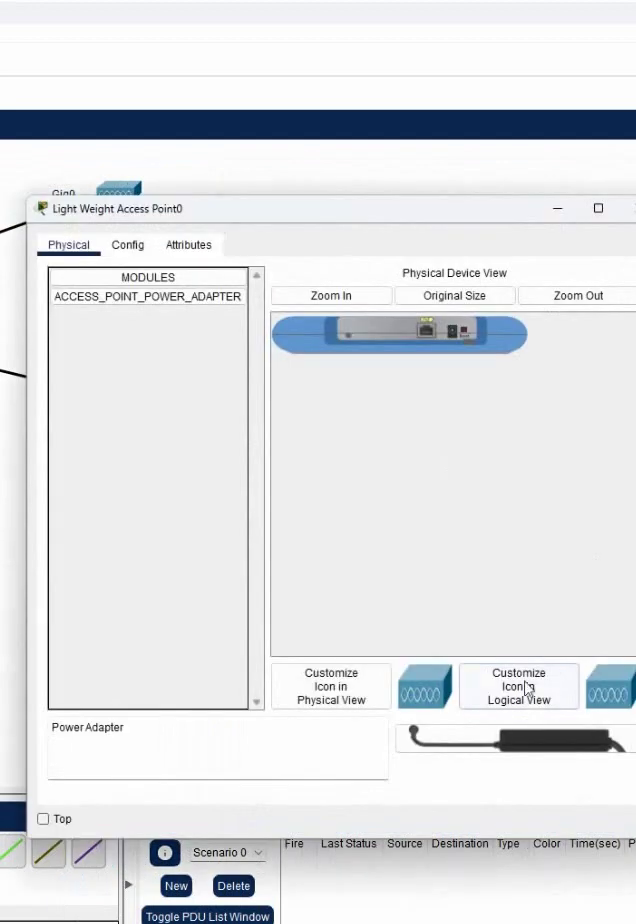
mouse_move(520, 745)
mouse_down()
mouse_move(495, 413)
mouse_move(455, 332)
mouse_up()
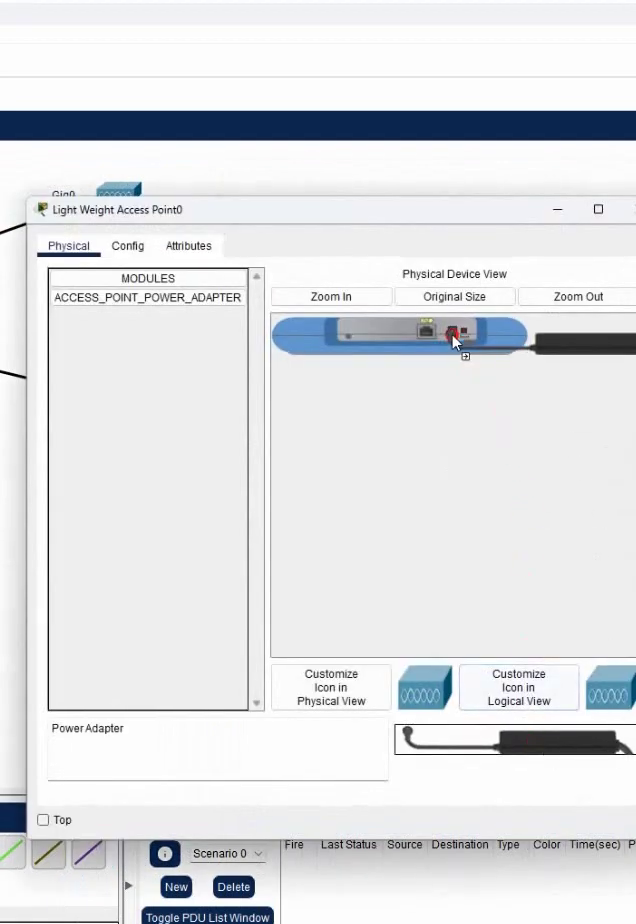
key(Escape)
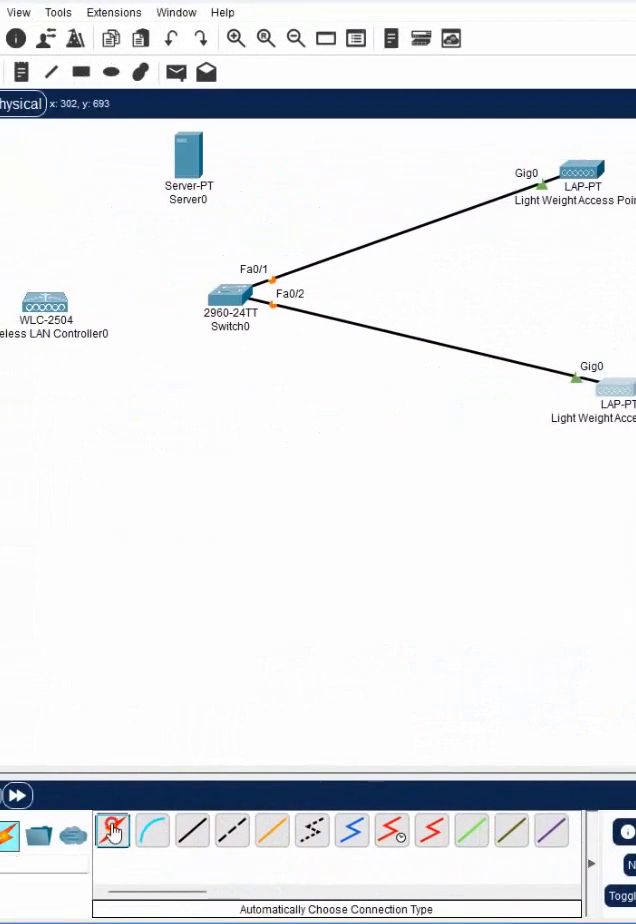
- Connect the WLC-2504 to Switch0 with an automatic cable
click(113, 831)
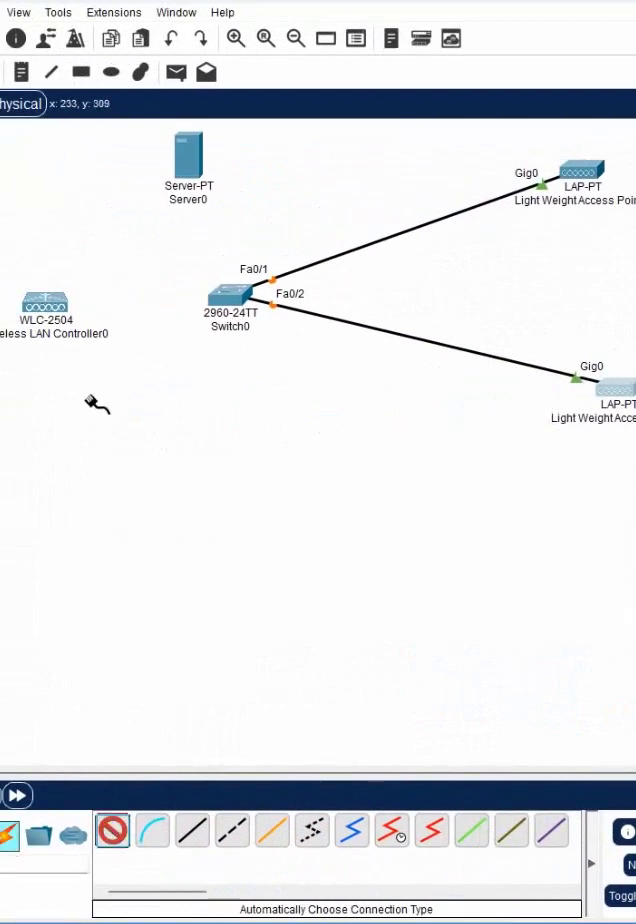
click(46, 308)
click(230, 295)
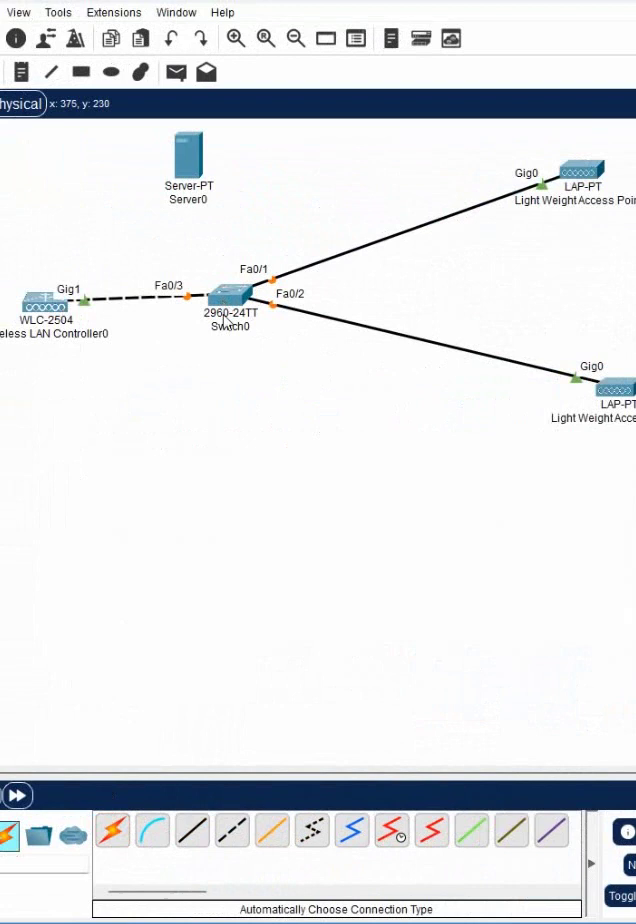
- Cable Server0 to Switch0, move the server further left, and select its label
click(113, 831)
click(188, 155)
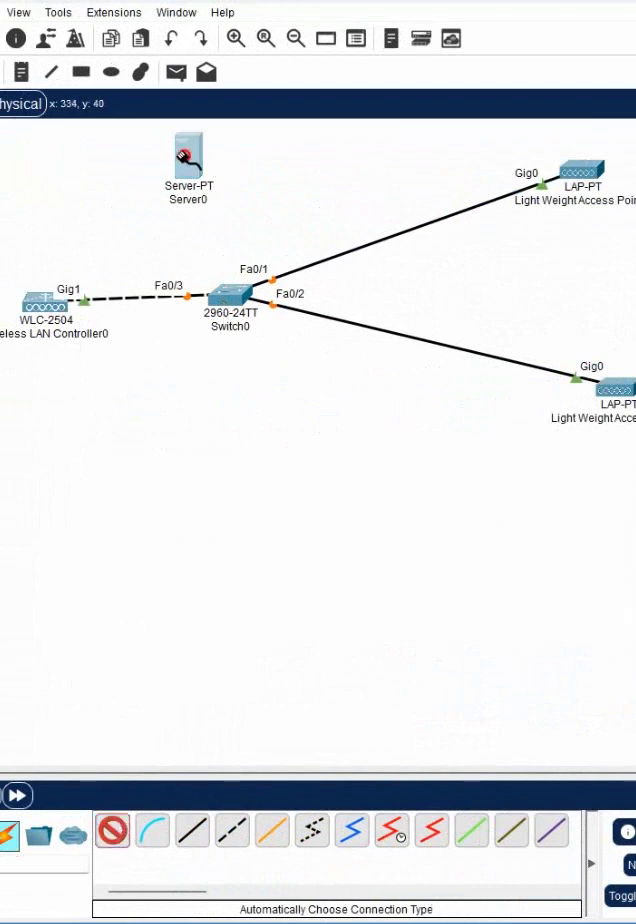
click(225, 295)
drag(188, 162, 80, 160)
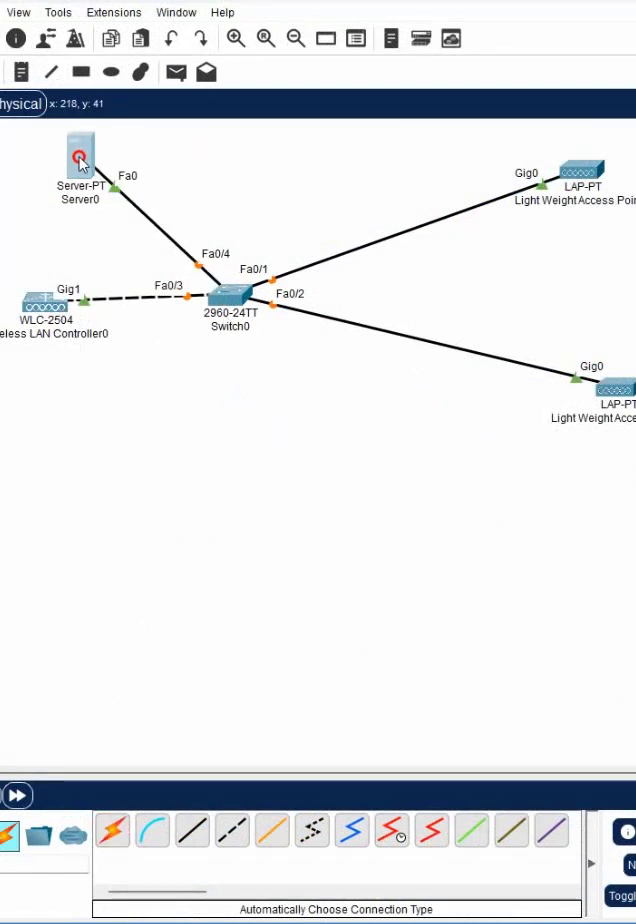
click(84, 199)
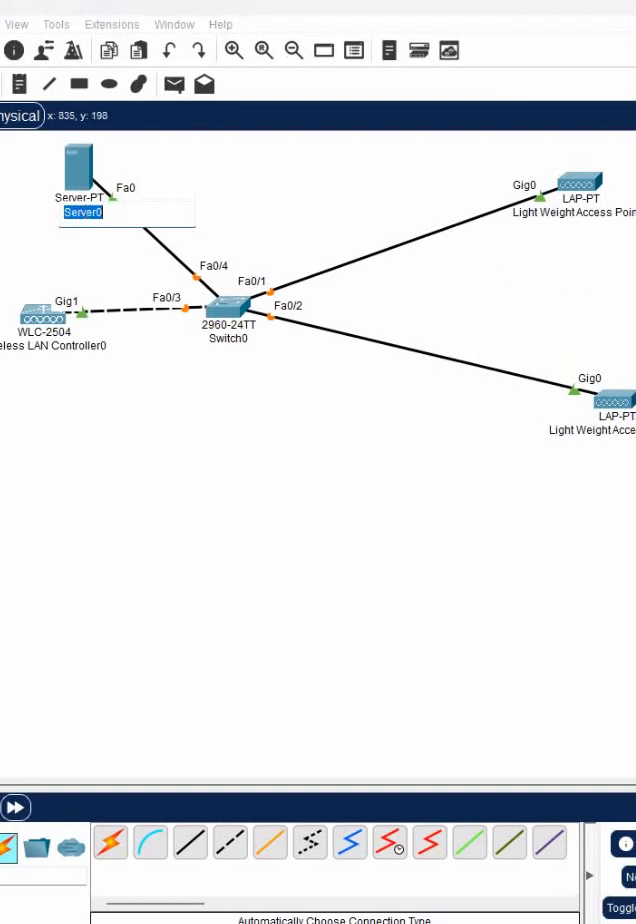
text(192.168.1.2)
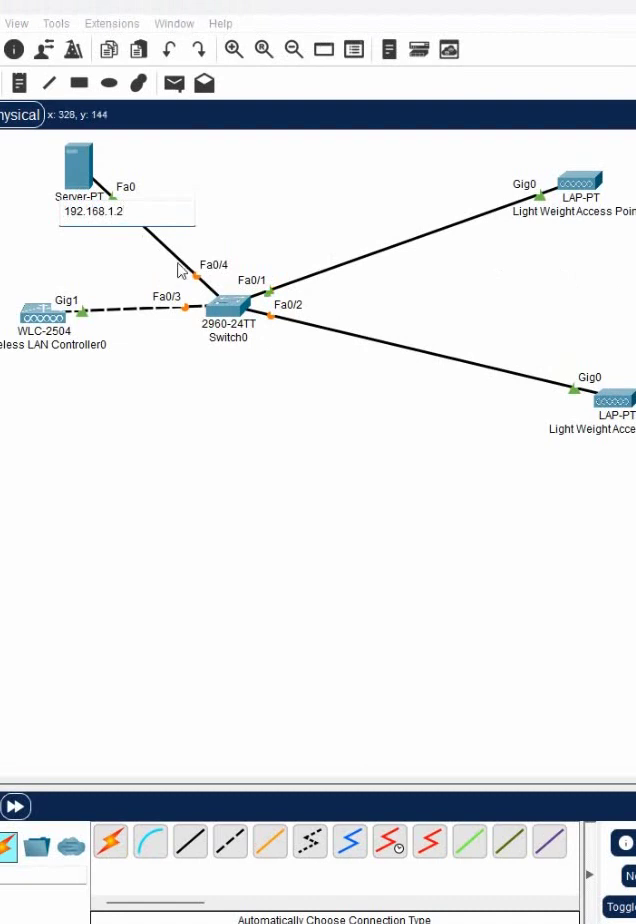
- Change the server's label to 192.168.1.2 and open its settings window
drag(122, 208, 50, 220)
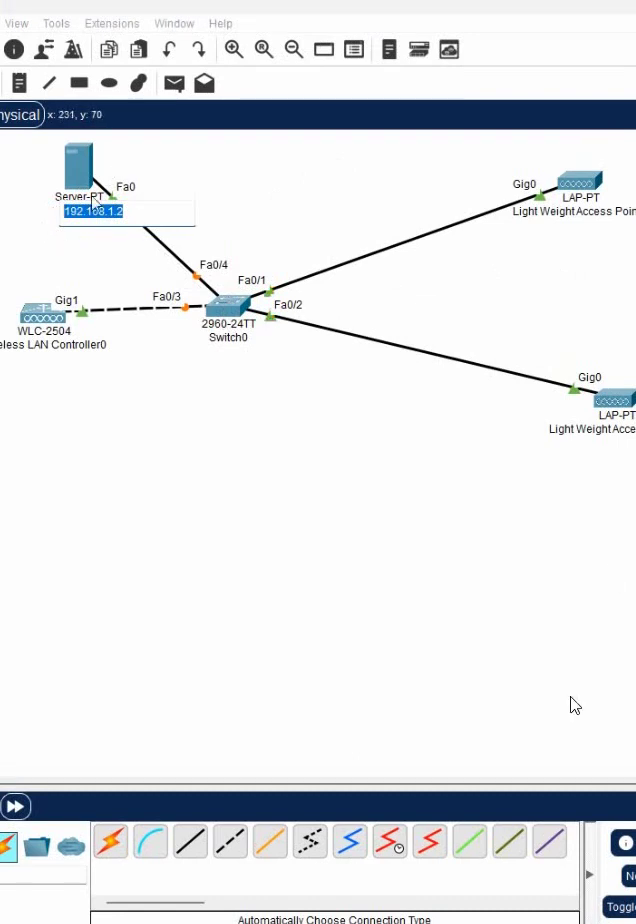
click(74, 175)
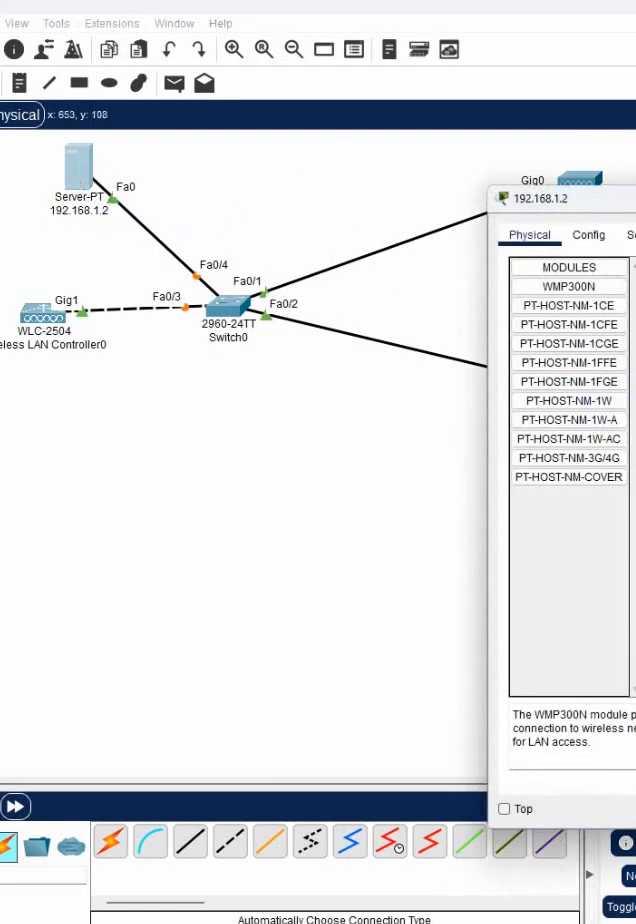